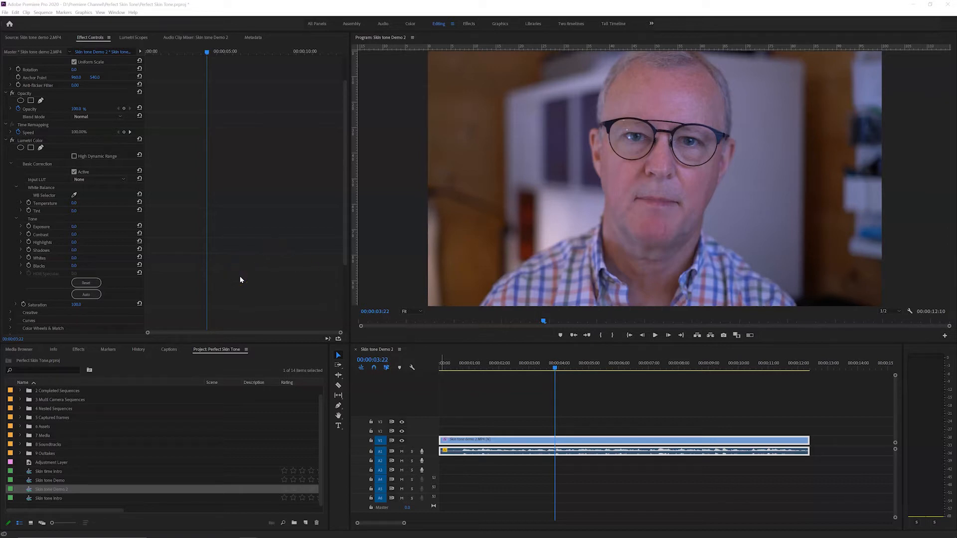
# Apply the automatic Lumetri Basic Correction to the clip and bring up the Lumetri Scopes
pyautogui.click(86, 294)
pyautogui.click(88, 295)
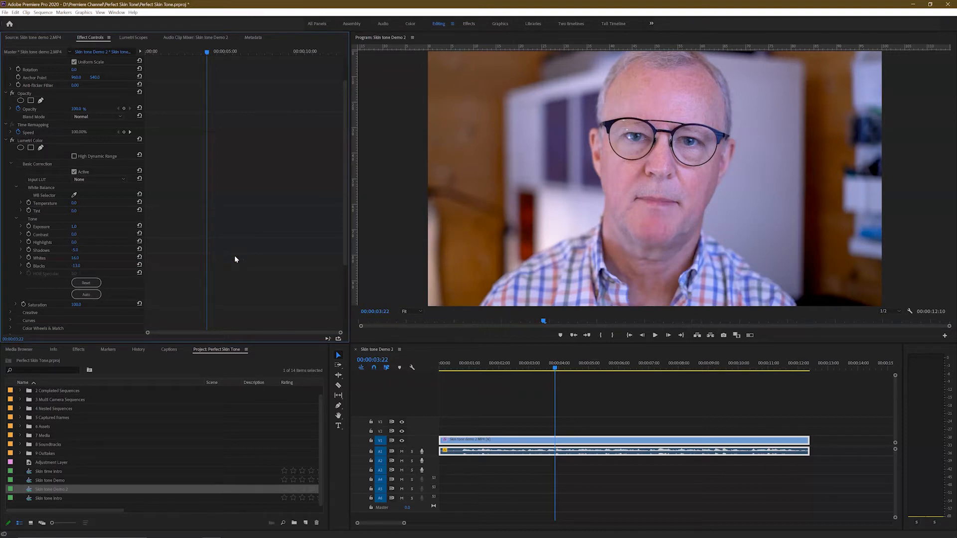
pyautogui.click(136, 38)
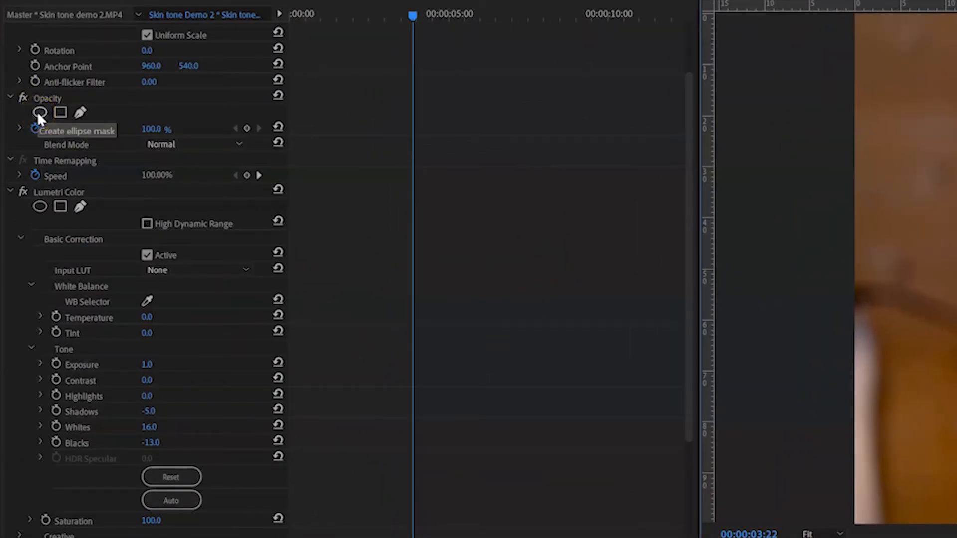
# Add an ellipse mask to the clip's Opacity and fit it around the facial skin, inside the edges of the face
pyautogui.click(39, 112)
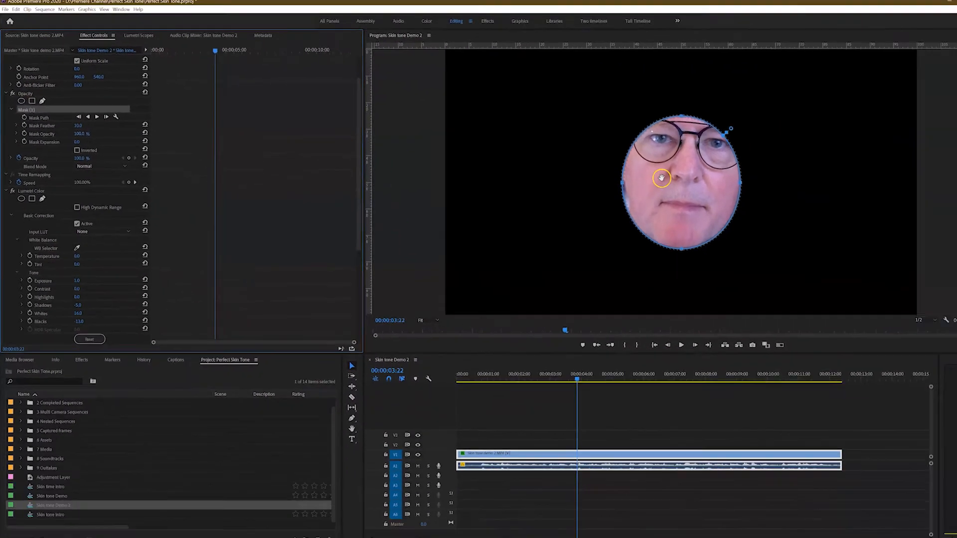
pyautogui.moveTo(661, 178); pyautogui.dragTo(604, 164)
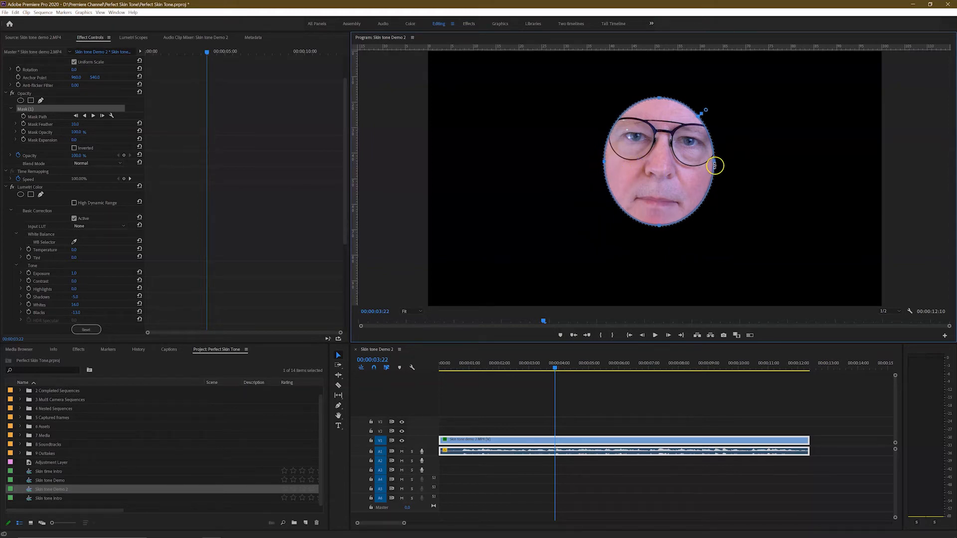
pyautogui.moveTo(715, 166); pyautogui.dragTo(713, 166)
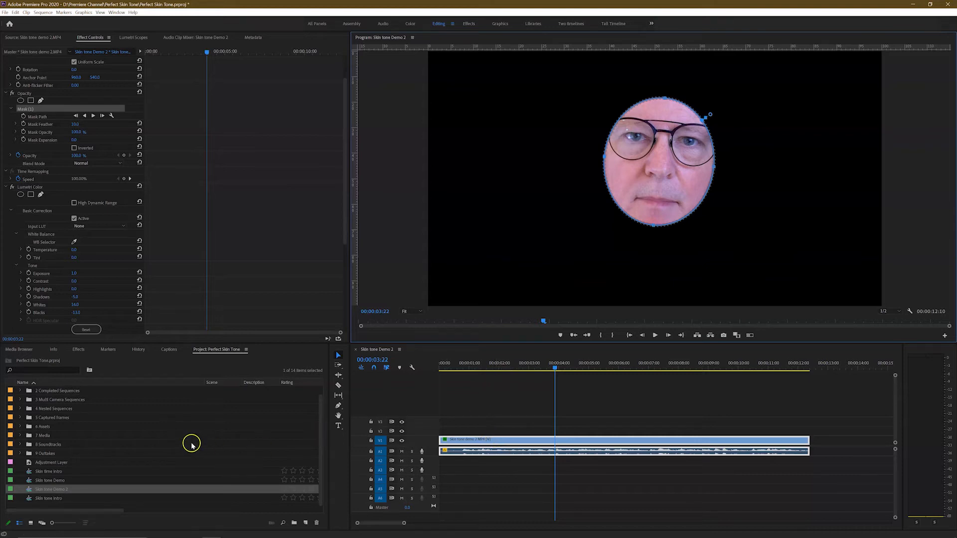
# Place the Adjustment Layer on track V2 above the clip, across the playhead, and select it
pyautogui.click(322, 425)
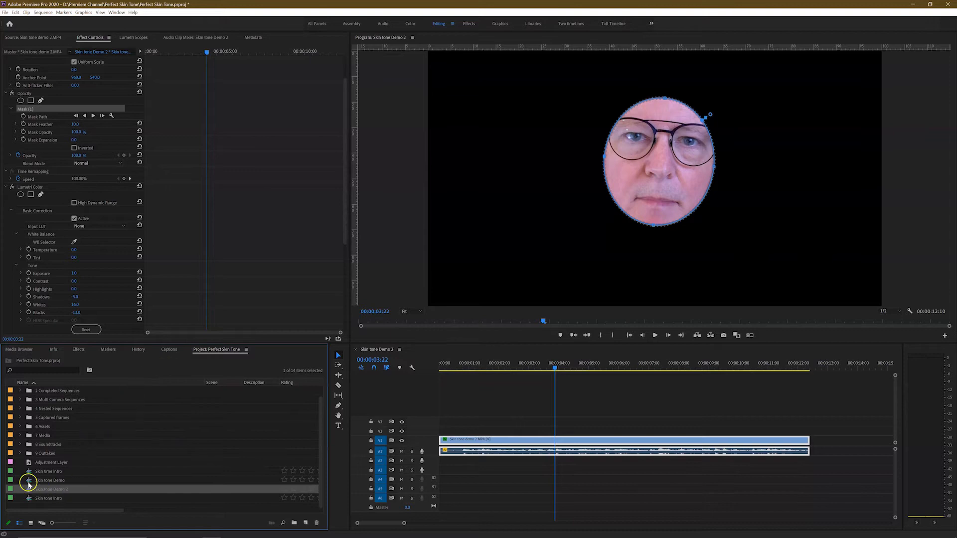
pyautogui.moveTo(28, 463); pyautogui.dragTo(500, 434)
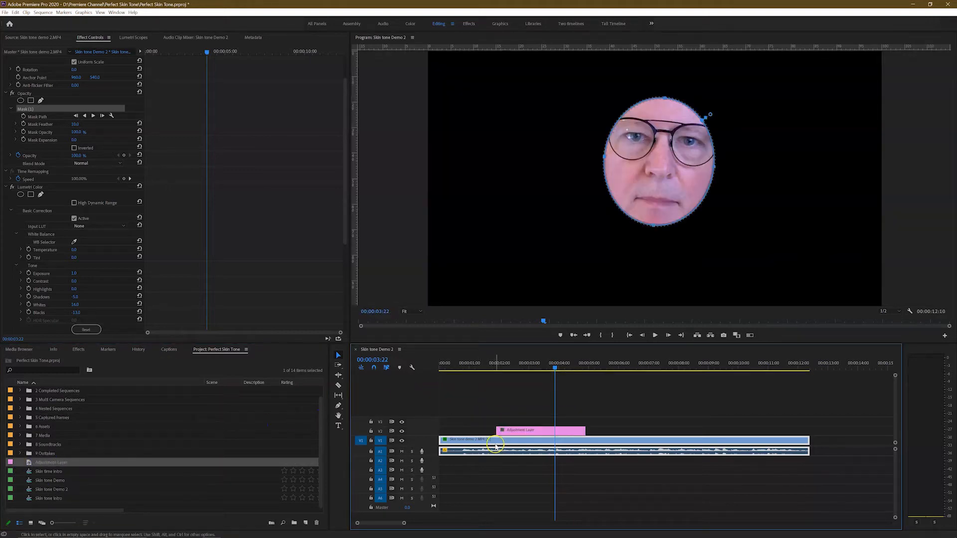
pyautogui.click(541, 432)
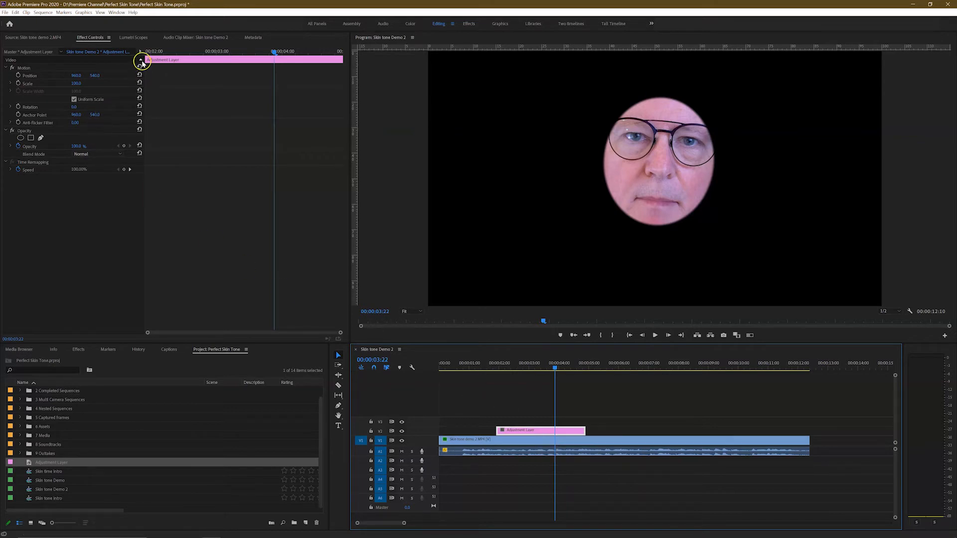
# Set the Lumetri Scopes display to the Vectorscope YUV preset
pyautogui.click(137, 38)
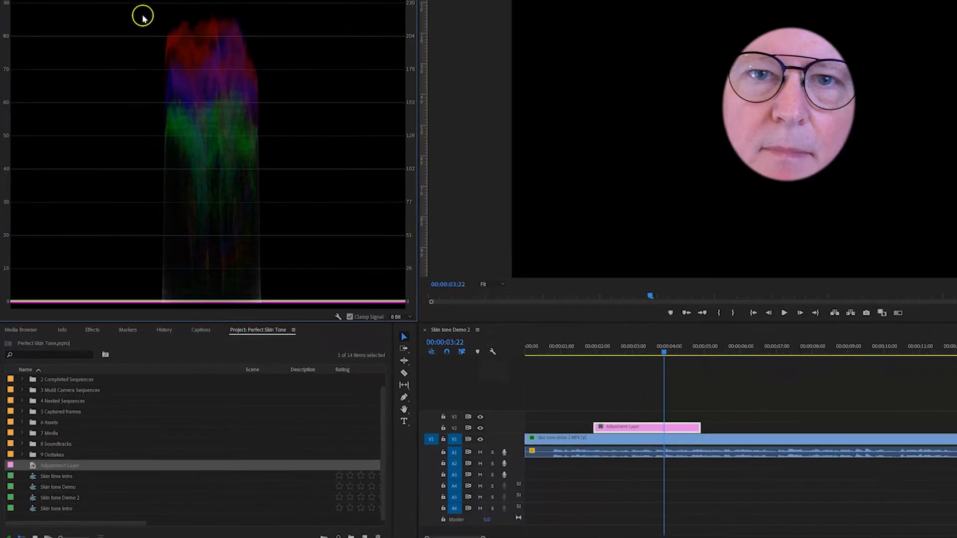
pyautogui.rightClick(284, 338)
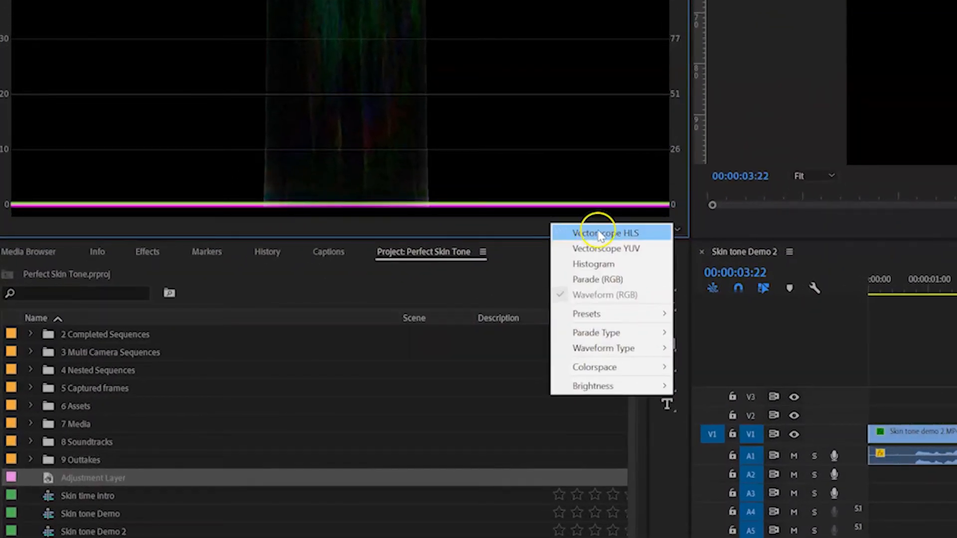
pyautogui.moveTo(605, 314)
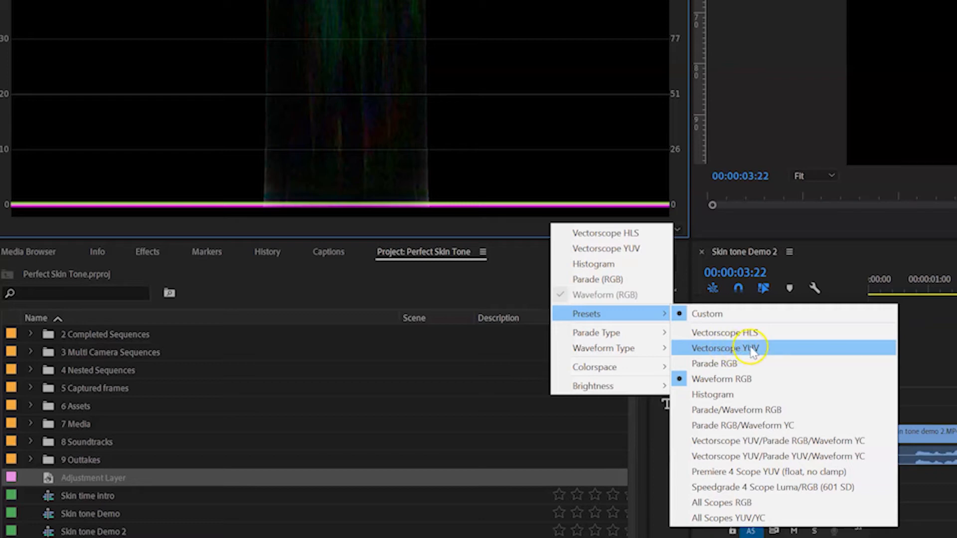
pyautogui.click(721, 348)
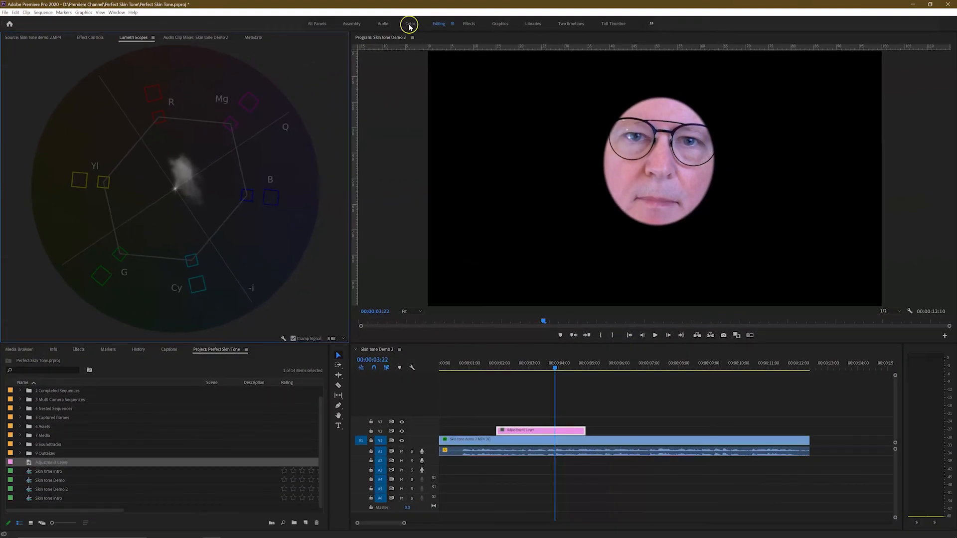
# Switch to the Color workspace, with the Lumetri Scopes showing and Basic Correction expanded in place of Curves
pyautogui.click(410, 24)
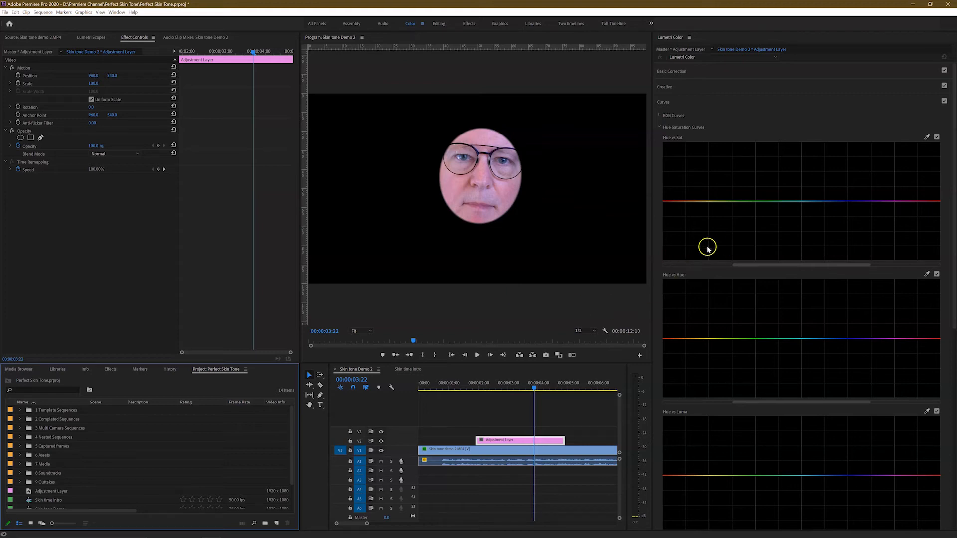
pyautogui.click(90, 38)
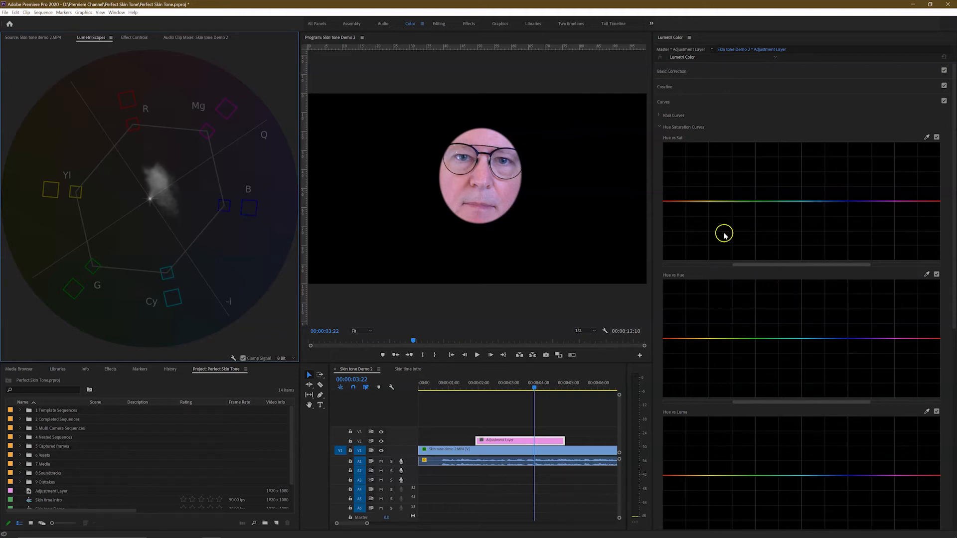
pyautogui.click(660, 102)
pyautogui.click(673, 72)
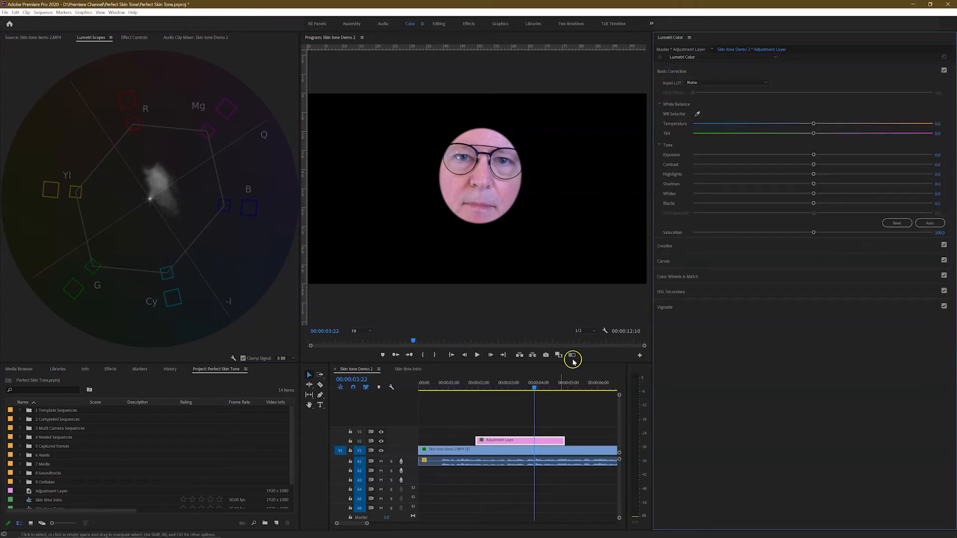
# On the adjustment layer, sample the forehead skin for the Hue vs Hue curve and bring the new control points toward the graph's centre
pyautogui.click(531, 451)
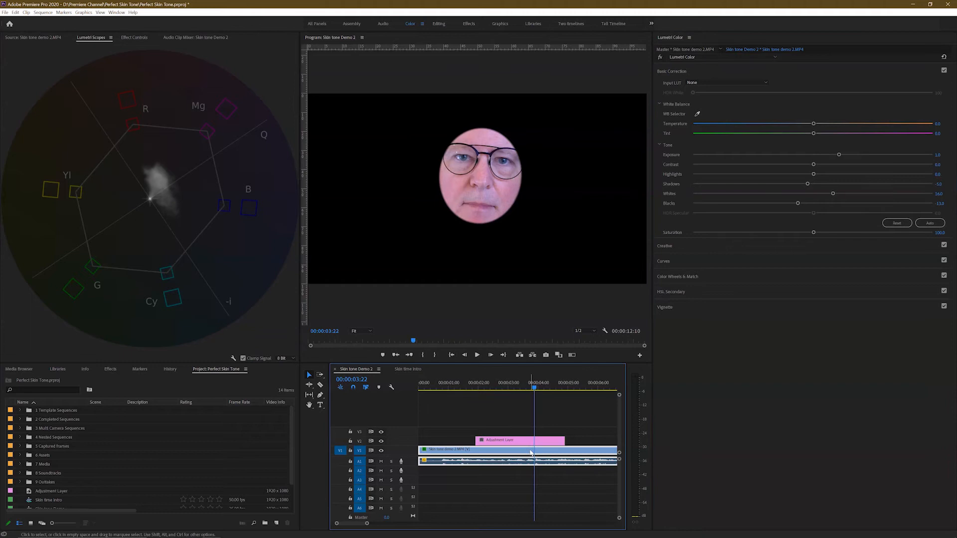
pyautogui.click(525, 440)
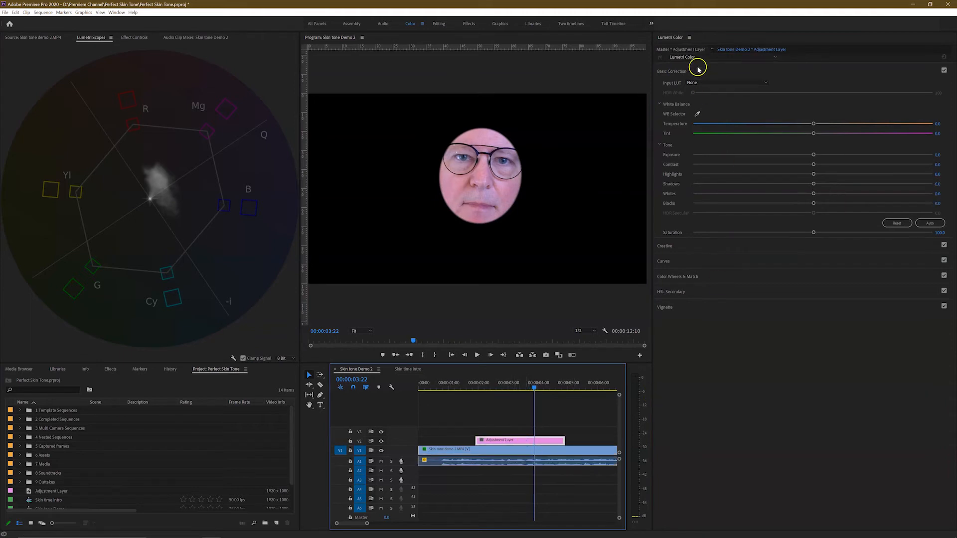
pyautogui.click(667, 261)
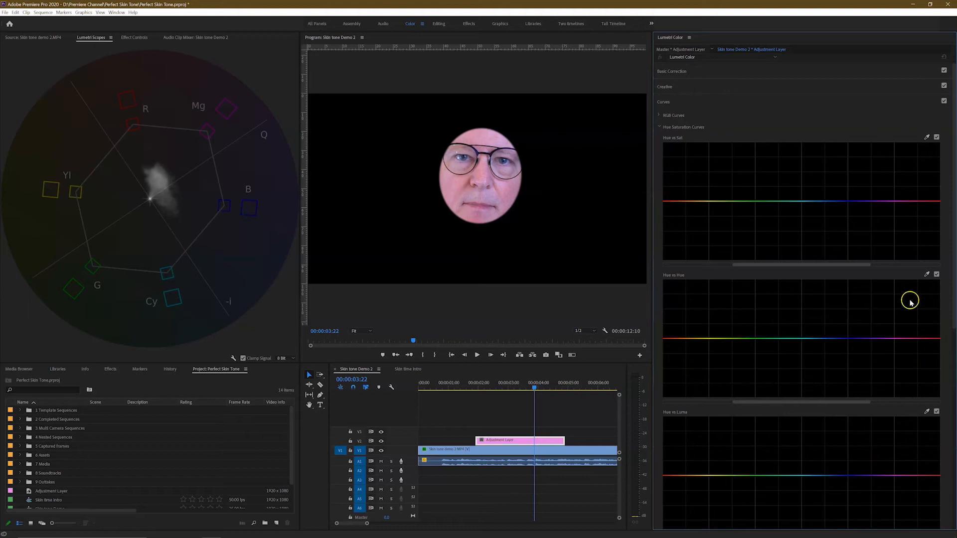
pyautogui.click(928, 276)
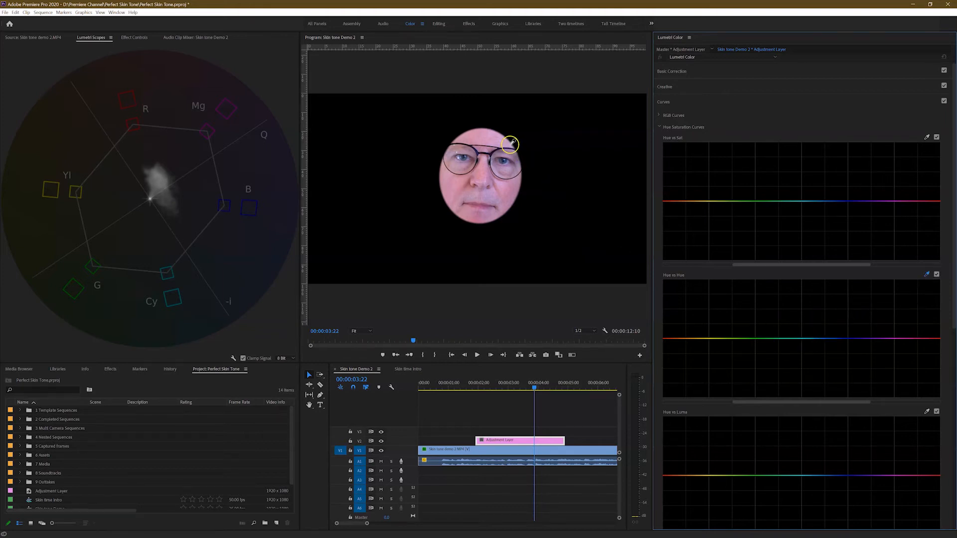
pyautogui.click(481, 134)
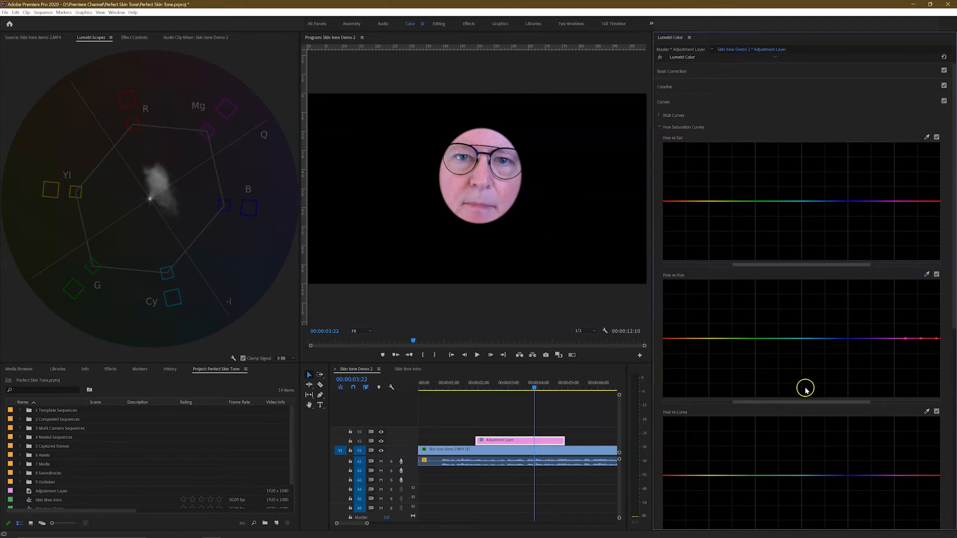
pyautogui.moveTo(802, 401); pyautogui.dragTo(719, 404)
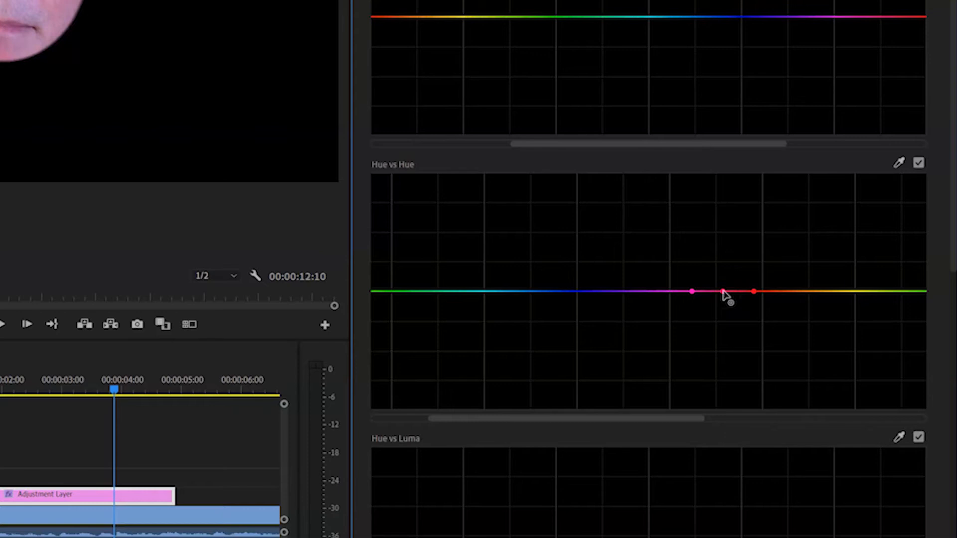
# Lower the middle control point of the Hue vs Hue curve to shift the skin hues toward the vectorscope's skin tone line
pyautogui.moveTo(724, 293)
pyautogui.mouseDown()
pyautogui.moveTo(717, 271)
pyautogui.moveTo(713, 307)
pyautogui.moveTo(718, 283)
pyautogui.moveTo(717, 298)
pyautogui.mouseUp()
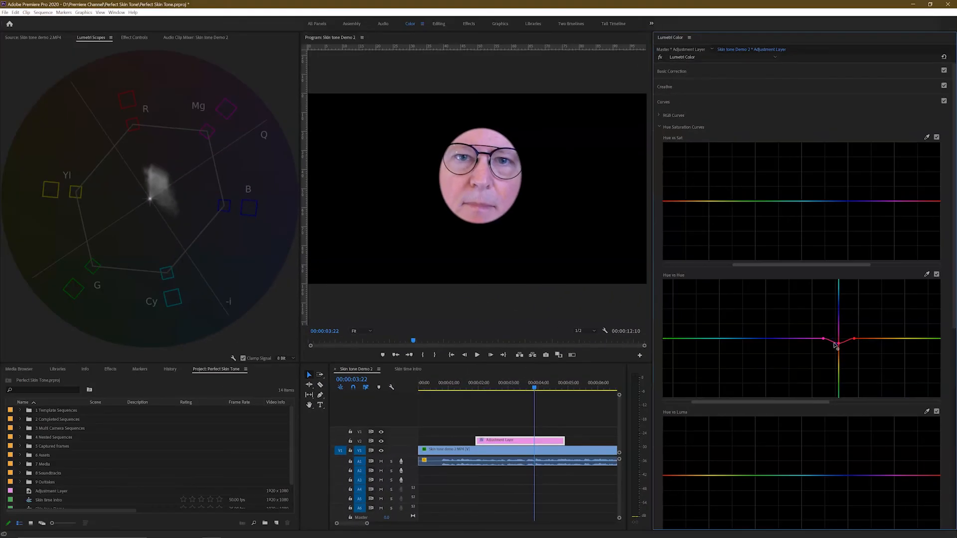
pyautogui.moveTo(836, 345); pyautogui.dragTo(836, 356)
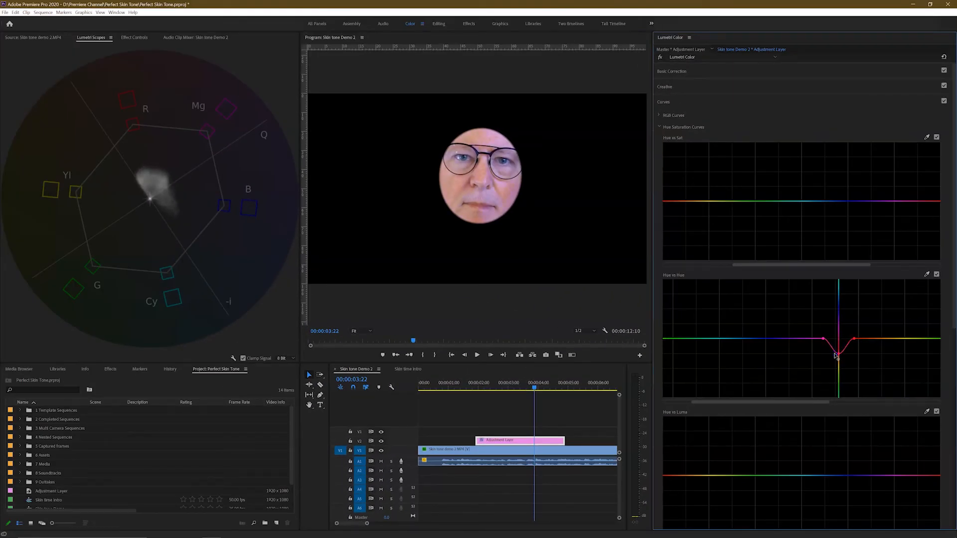
pyautogui.moveTo(837, 354); pyautogui.dragTo(838, 355)
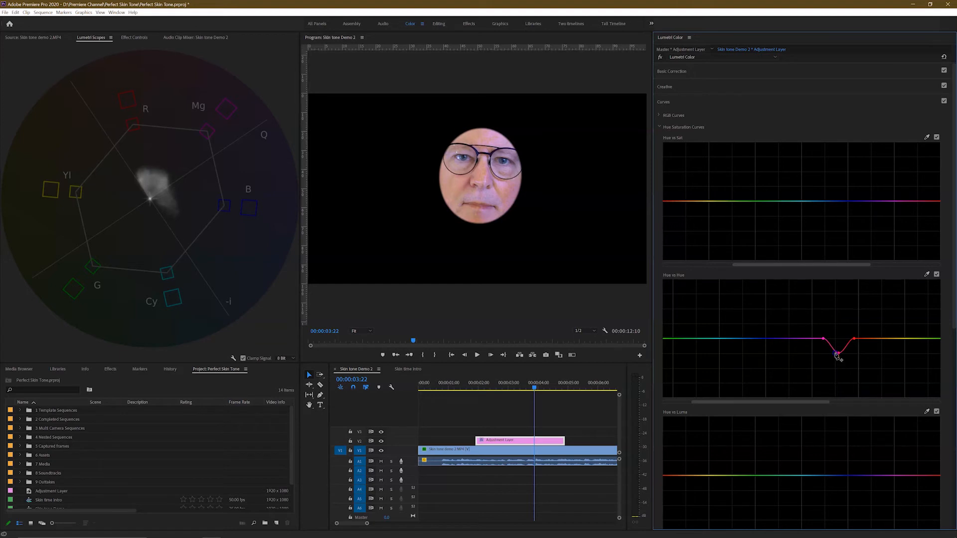
# Sample a second forehead area for the Hue vs Hue curve and pull the curve down in the magenta range
pyautogui.click(928, 275)
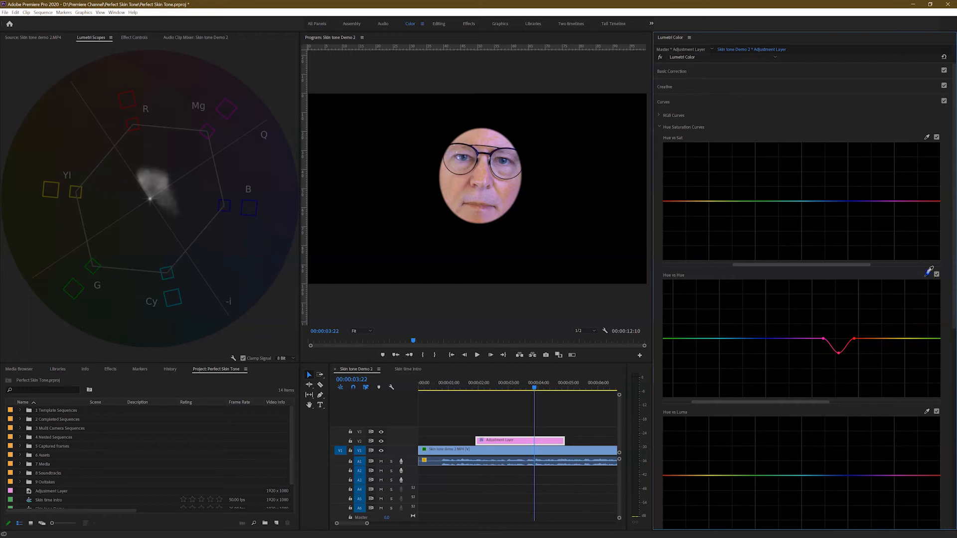
pyautogui.click(501, 142)
pyautogui.click(823, 339)
pyautogui.click(801, 339)
pyautogui.keyDown('ctrl'); pyautogui.click(844, 346); pyautogui.keyUp('ctrl')
pyautogui.moveTo(822, 343); pyautogui.dragTo(819, 363)
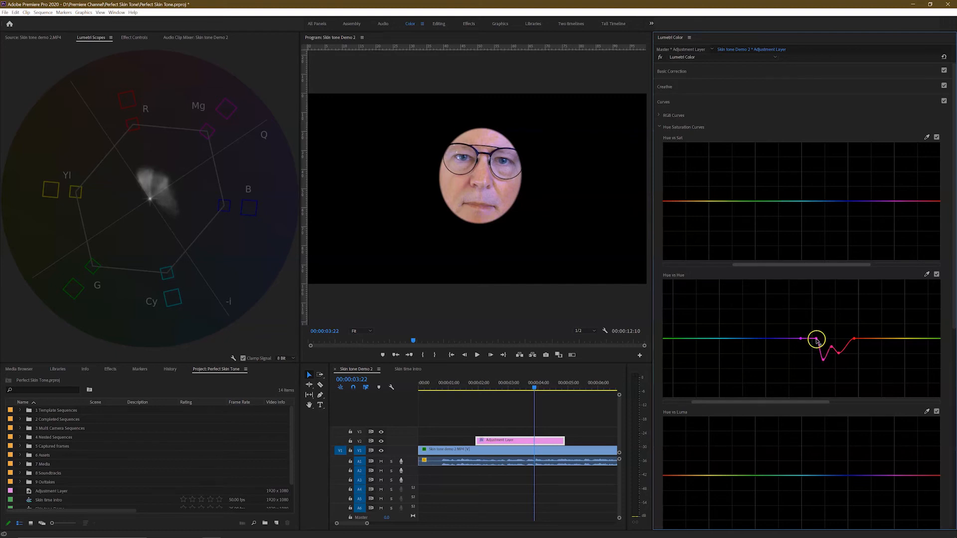
# Lower the neighbouring magenta and pink points on the Hue vs Hue curve to form one smoother dip
pyautogui.click(816, 339)
pyautogui.moveTo(815, 344); pyautogui.dragTo(813, 358)
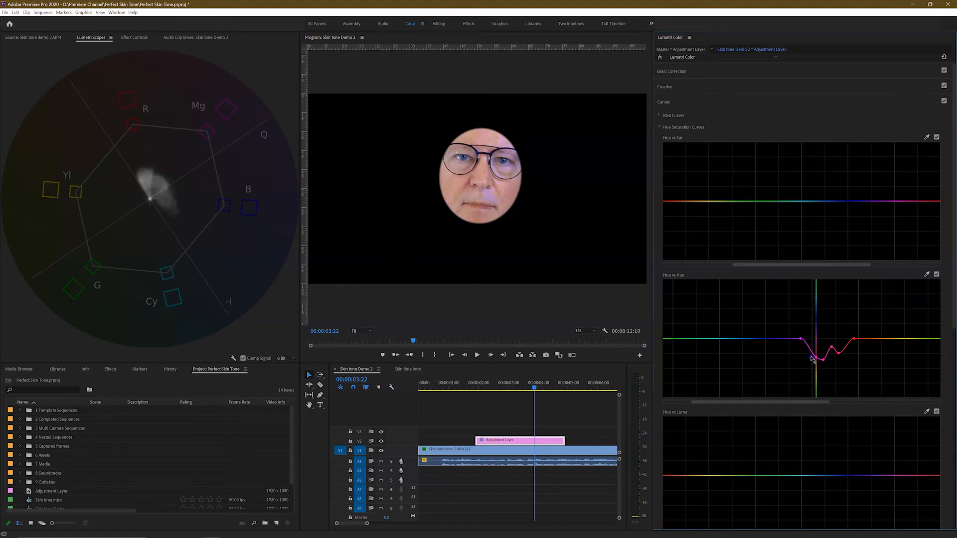
pyautogui.moveTo(811, 358); pyautogui.dragTo(813, 359)
pyautogui.click(832, 348)
pyautogui.moveTo(830, 349); pyautogui.dragTo(828, 354)
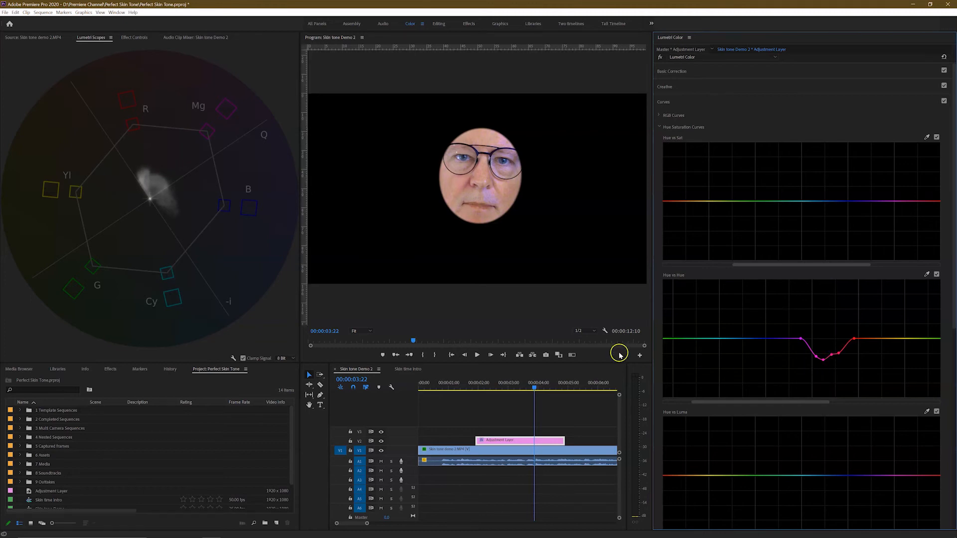
# Turn off the Opacity effect with the face mask on the V1 clip to reveal the full frame
pyautogui.click(131, 38)
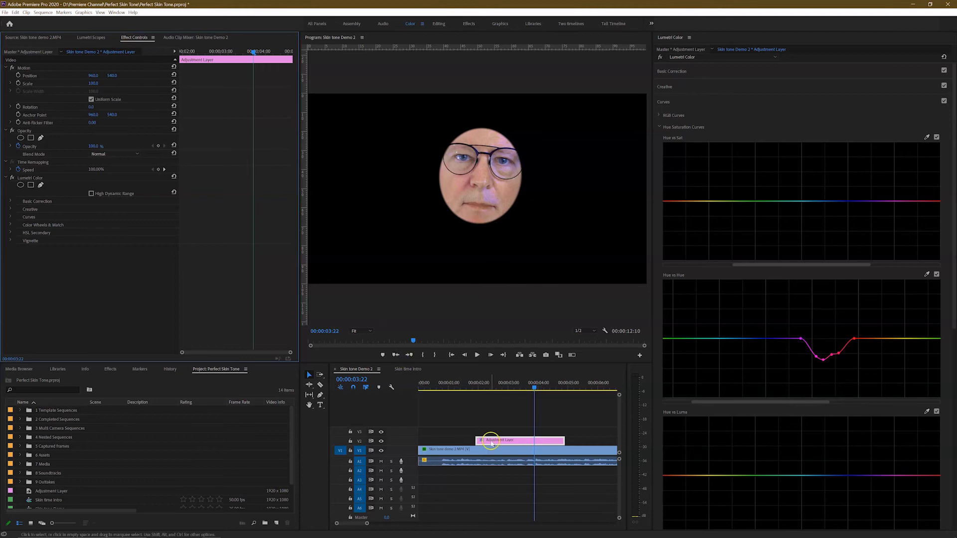
pyautogui.click(507, 449)
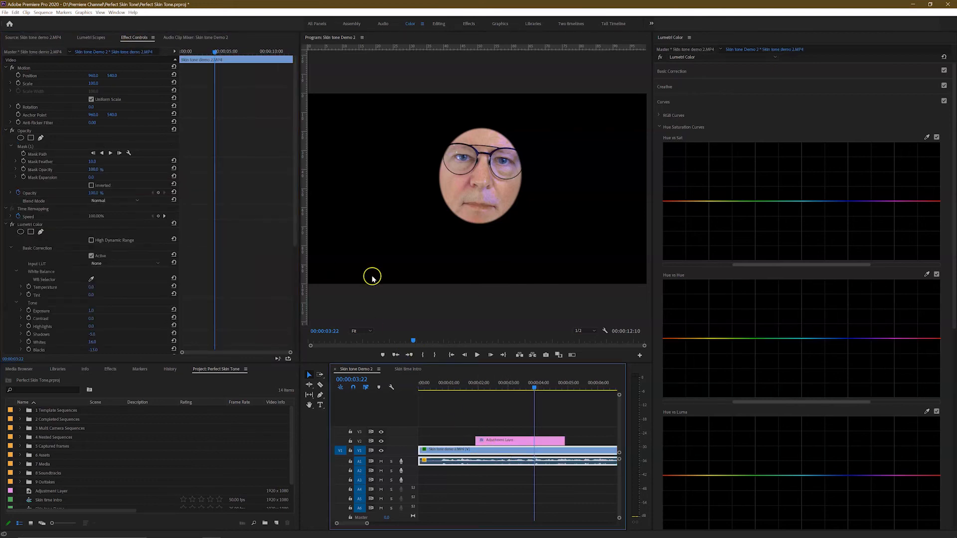
pyautogui.click(12, 131)
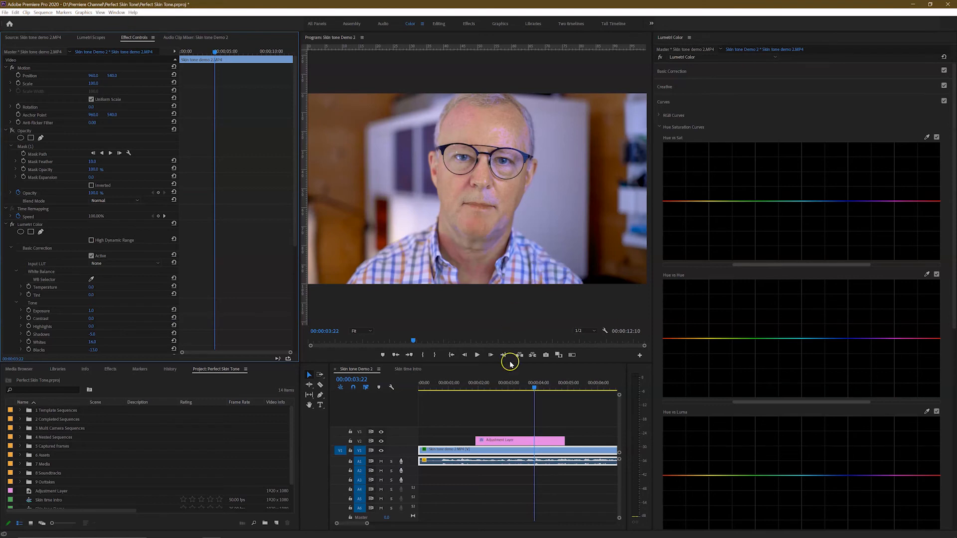
# Play the sequence from 00:00:01:02 into the adjustment layer and return to 00:00:02:17 to examine the corrected skin tones
pyautogui.click(452, 385)
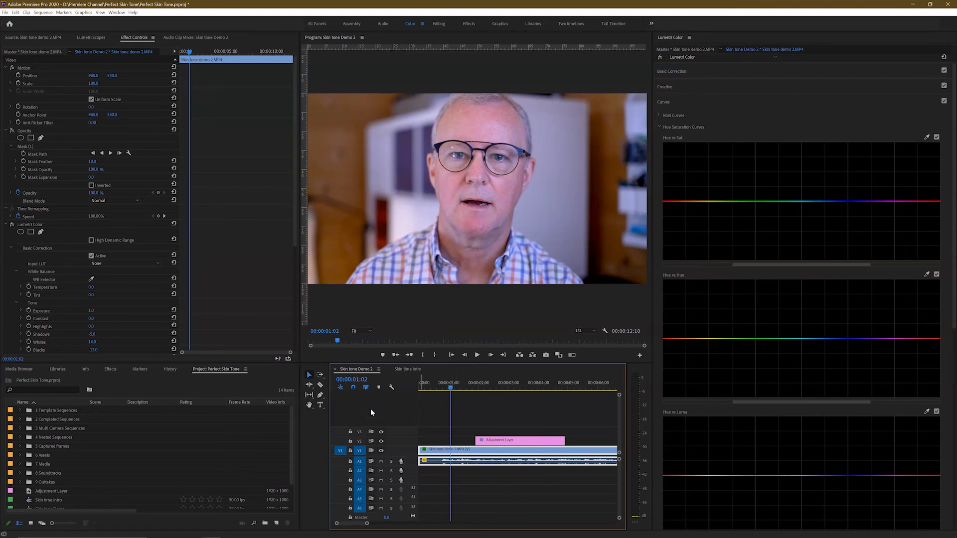
pyautogui.press('space')
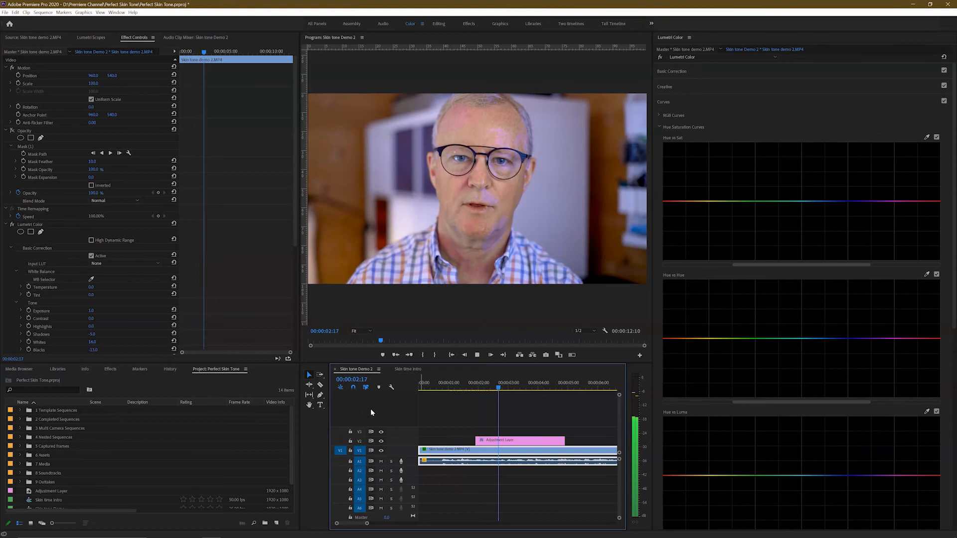
pyautogui.press('space')
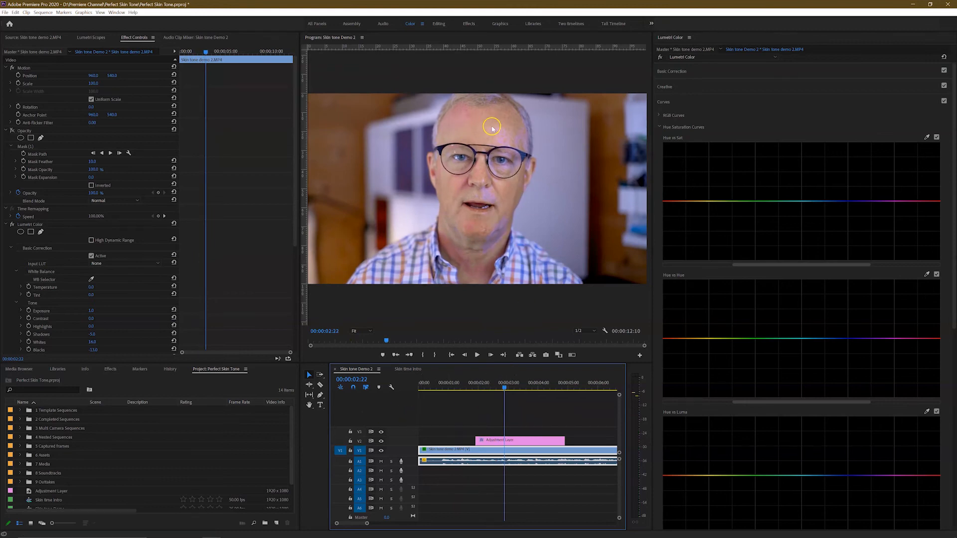
pyautogui.moveTo(505, 388)
pyautogui.mouseDown()
pyautogui.moveTo(530, 389)
pyautogui.moveTo(498, 389)
pyautogui.mouseUp()
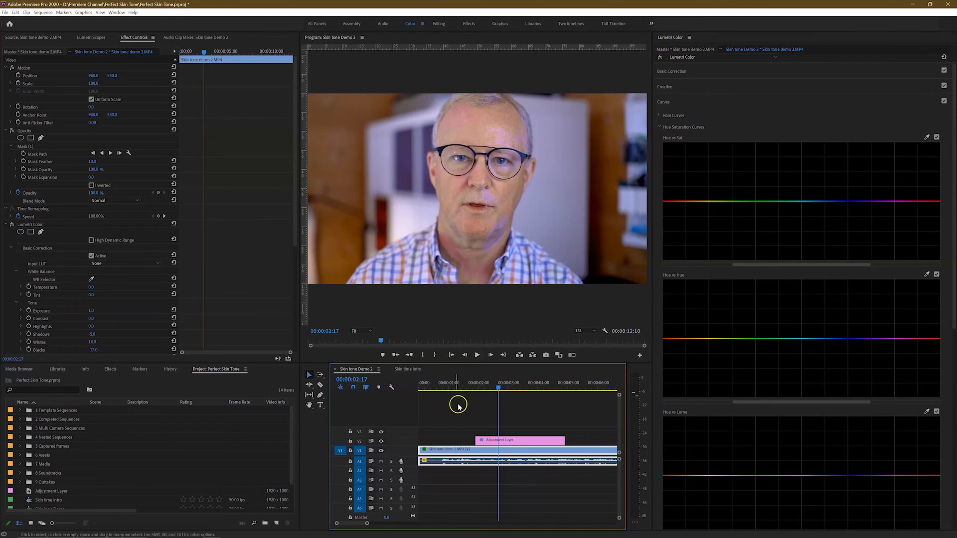
# Sample the reddish forehead area for the adjustment layer's Hue vs Hue curve and slightly lower the curve's red point
pyautogui.click(516, 442)
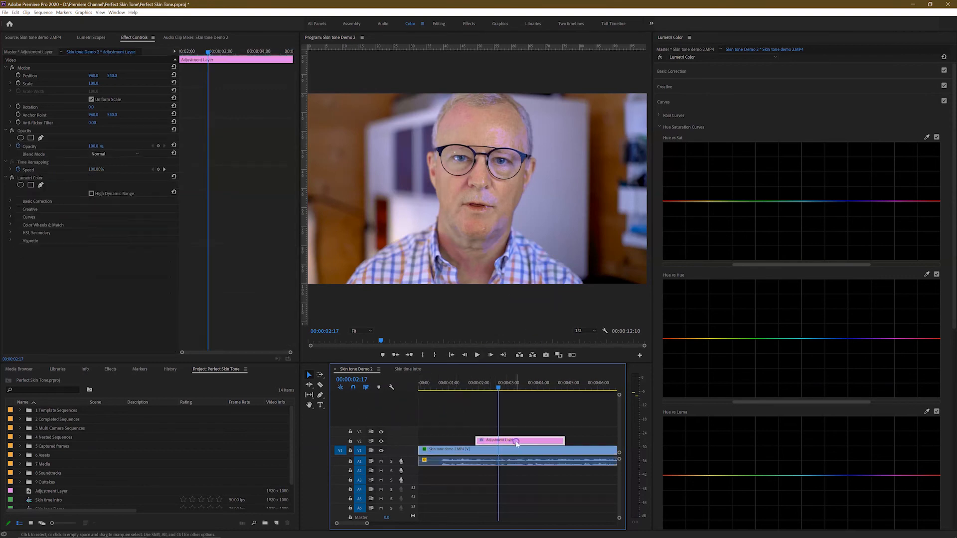
pyautogui.click(928, 274)
pyautogui.click(459, 109)
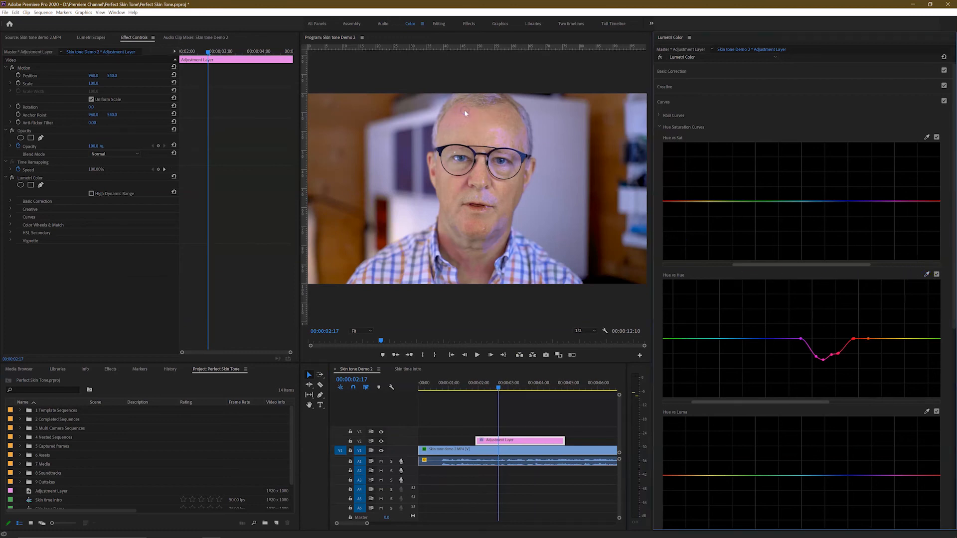
pyautogui.click(854, 339)
pyautogui.moveTo(855, 340); pyautogui.dragTo(854, 345)
# Sample another forehead area, pull the Hue vs Hue curve down in the purple range, and scrub across the adjustment layer to 00:00:03:00 to compare
pyautogui.click(927, 274)
pyautogui.click(500, 131)
pyautogui.click(801, 340)
pyautogui.moveTo(801, 340); pyautogui.dragTo(809, 369)
pyautogui.click(811, 349)
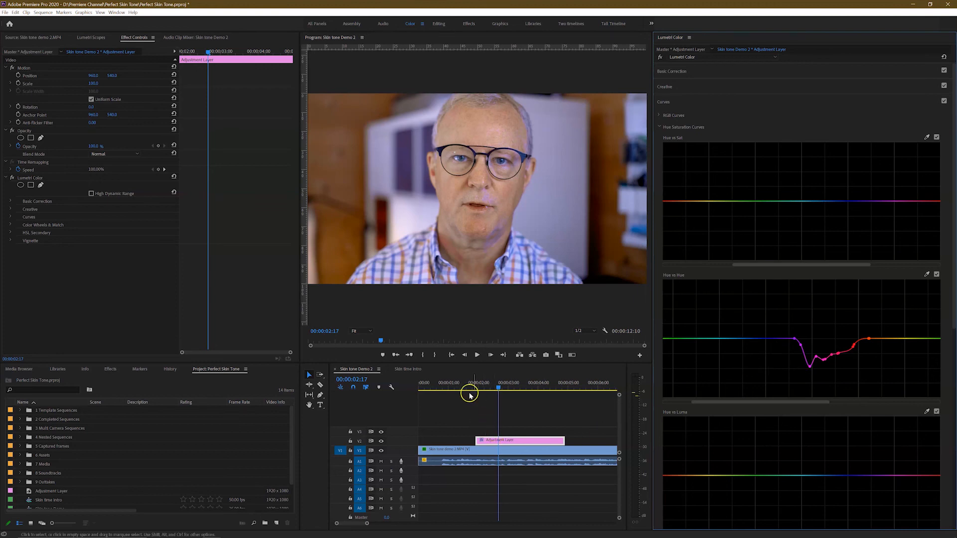
pyautogui.click(451, 382)
pyautogui.moveTo(452, 381); pyautogui.dragTo(509, 383)
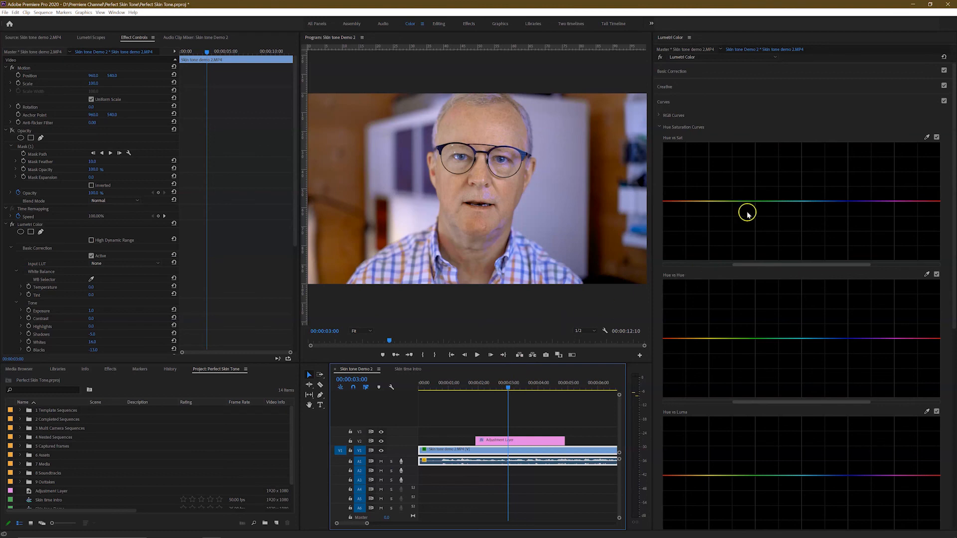
# Adjust the V1 clip's white balance in Basic Correction, raising Temperature to about 5 and Tint to 4.4
pyautogui.click(672, 71)
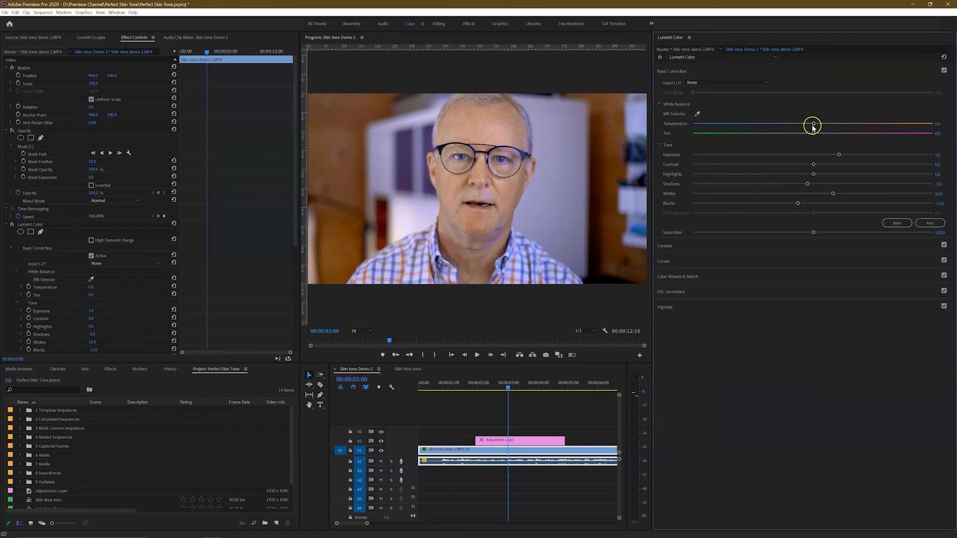
pyautogui.moveTo(815, 126); pyautogui.dragTo(818, 136)
pyautogui.click(746, 428)
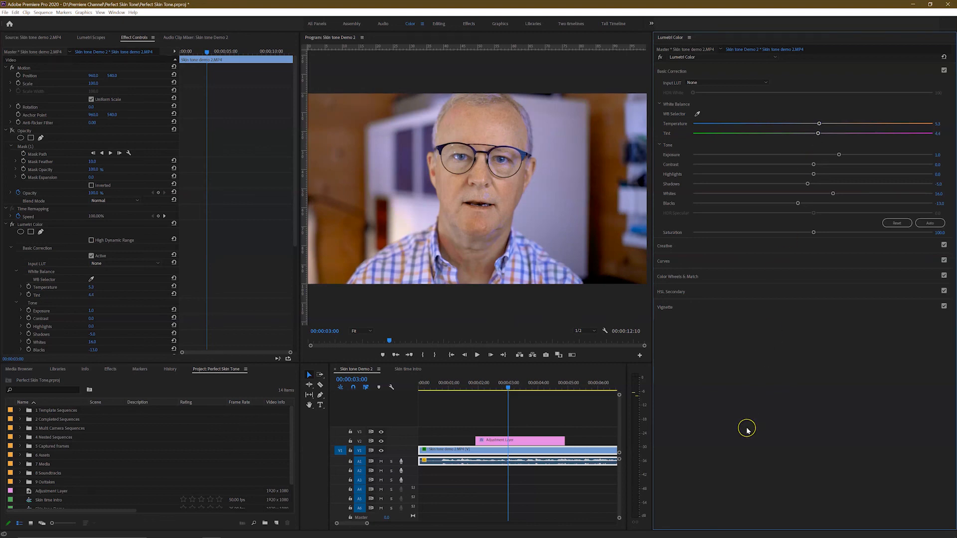